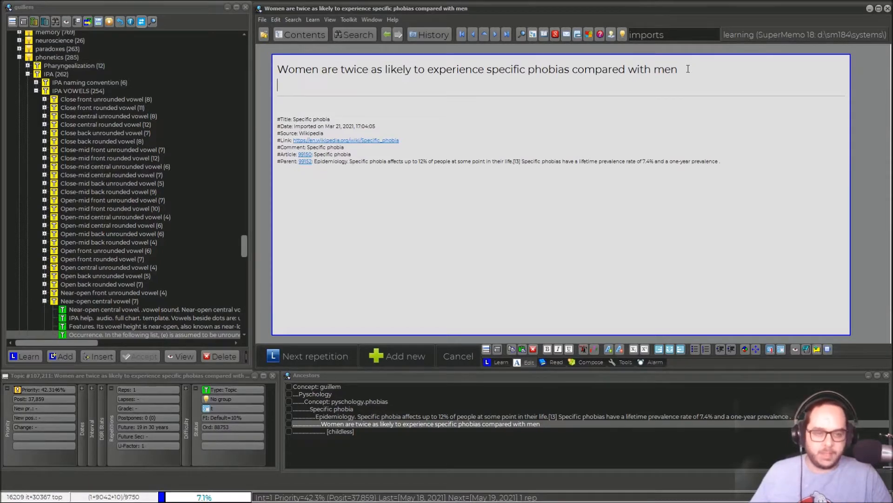
Step: Create a cloze deletion item from the word "Women" in the specific phobias sentence
{"action": "double_click", "coordinate": [310, 69]}
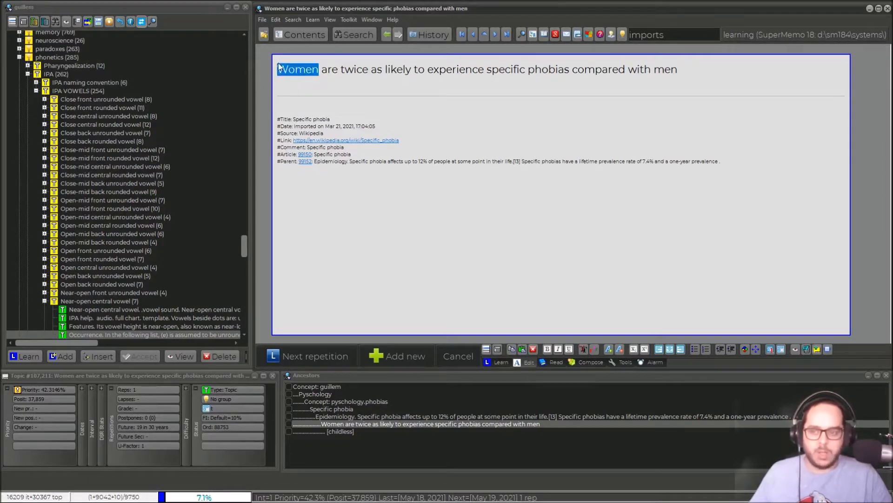
{"action": "key", "text": "alt+z"}
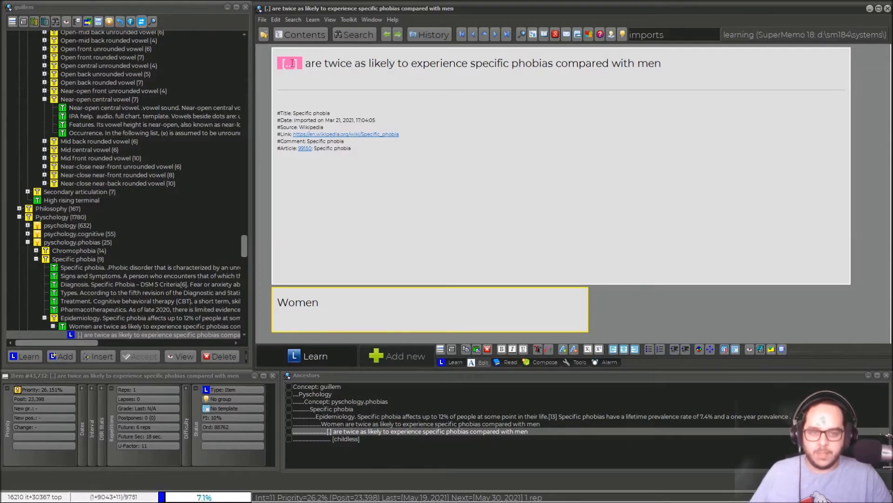
{"action": "left_click_drag", "start_coordinate": [638, 63], "coordinate": [667, 62]}
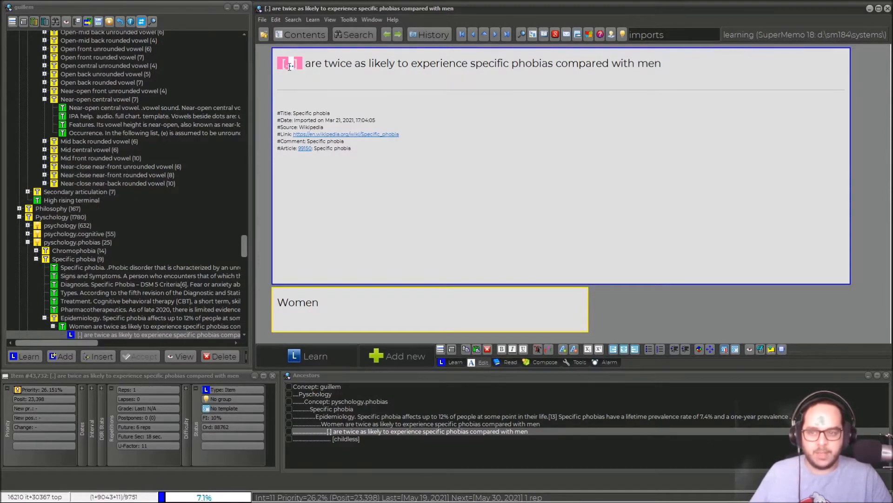
{"action": "key", "text": "shift+Left"}
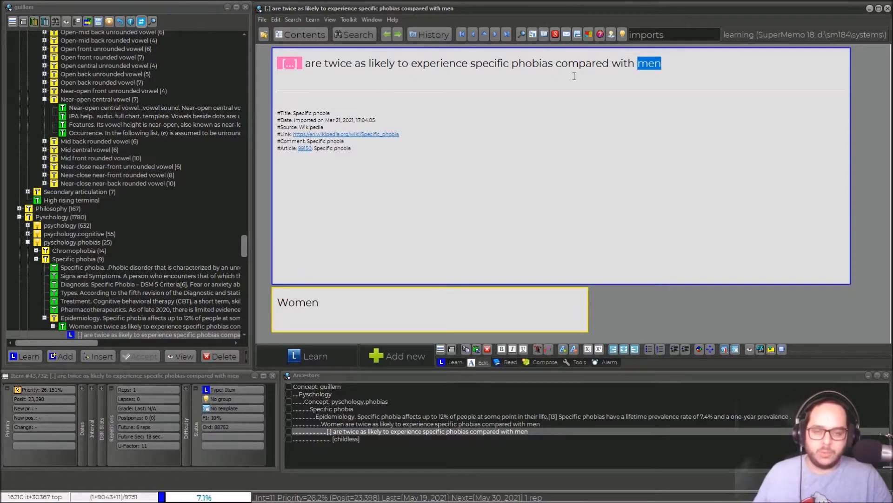
{"action": "key", "text": "Right"}
{"action": "key", "text": "ctrl+shift+Left"}
{"action": "key", "text": "ctrl+shift+Left"}
{"action": "key", "text": "ctrl+shift+Left"}
{"action": "key", "text": "ctrl+shift+Left"}
{"action": "key", "text": "ctrl+shift+Left"}
{"action": "key", "text": "ctrl+shift+Left"}
{"action": "key", "text": "ctrl+shift+Left"}
{"action": "key", "text": "ctrl+shift+Left"}
{"action": "key", "text": "ctrl+shift+Left"}
{"action": "key", "text": "ctrl+shift+Left"}
{"action": "key", "text": "ctrl+shift+Left"}
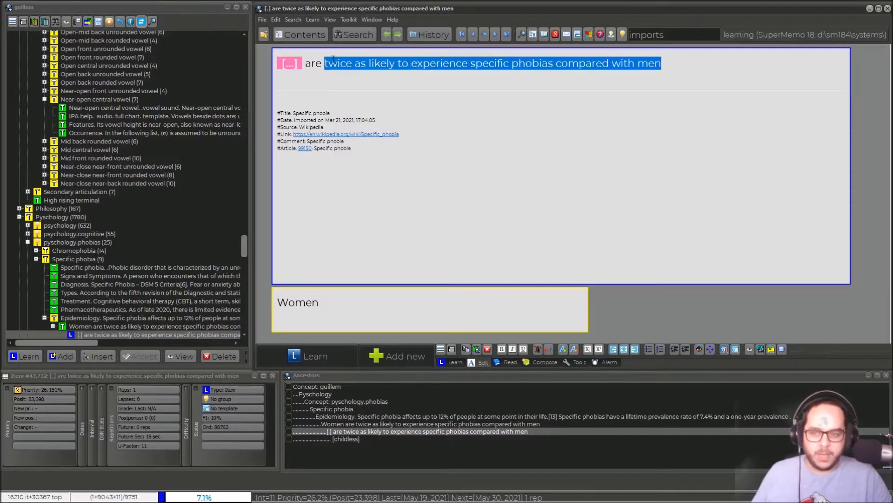
Step: Delete "men" from the end of the question and extend the answer to "Women, men"
{"action": "left_click", "coordinate": [669, 66]}
{"action": "left_click_drag", "start_coordinate": [668, 66], "coordinate": [638, 63]}
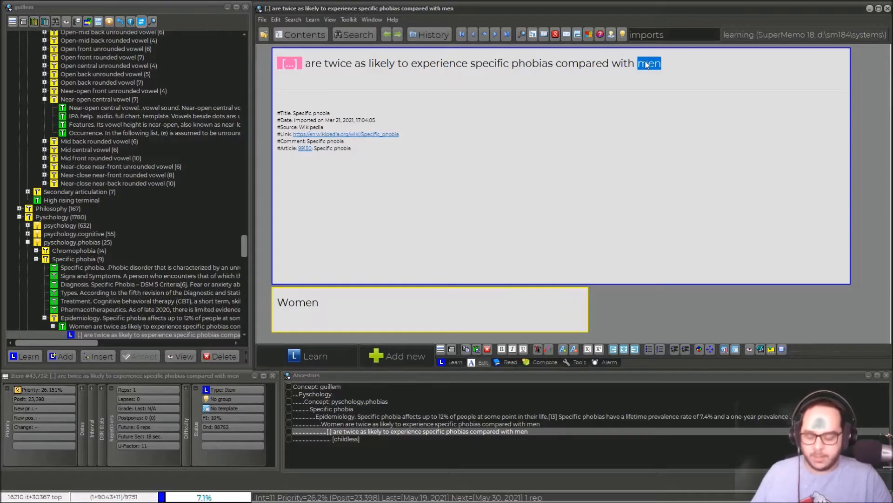
{"action": "key", "text": "BackSpace"}
{"action": "left_click", "coordinate": [358, 301]}
{"action": "type", "text": ", men"}
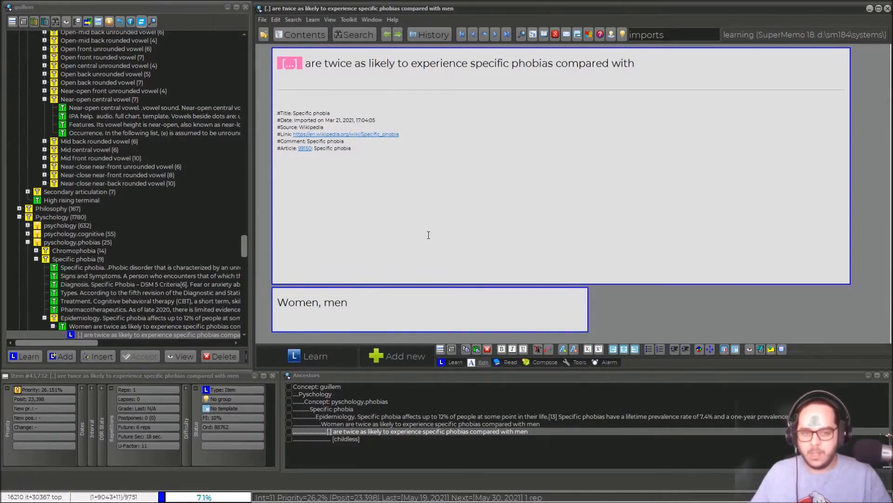
Step: Try to copy the cloze placeholder from the sentence start to the end of the question after "compared with"
{"action": "left_click", "coordinate": [650, 67]}
{"action": "left_click_drag", "start_coordinate": [305, 63], "coordinate": [272, 61]}
{"action": "key", "text": "ctrl+c"}
{"action": "left_click", "coordinate": [665, 69]}
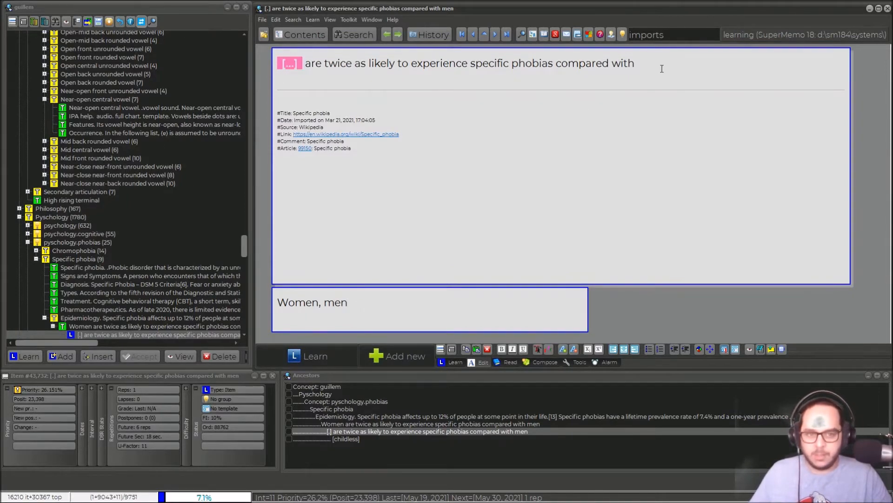
{"action": "key", "text": "ctrl+v"}
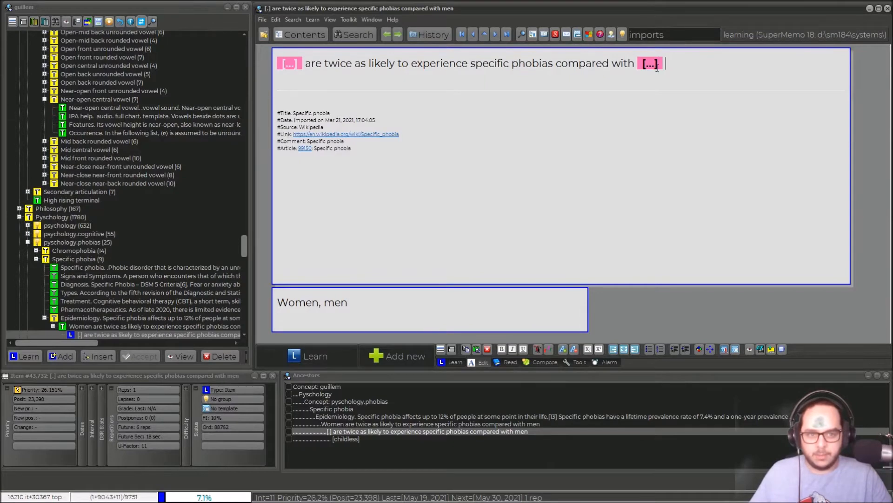
{"action": "left_click_drag", "start_coordinate": [659, 65], "coordinate": [644, 65]}
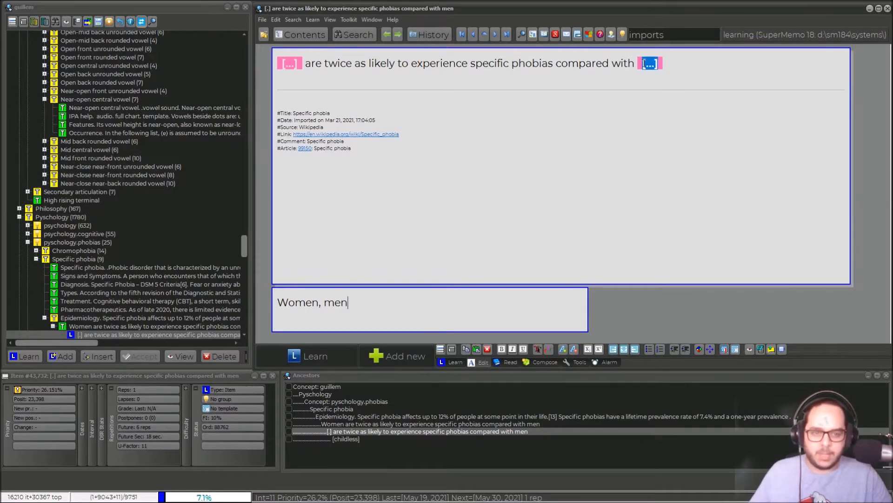
{"action": "left_click", "coordinate": [675, 66]}
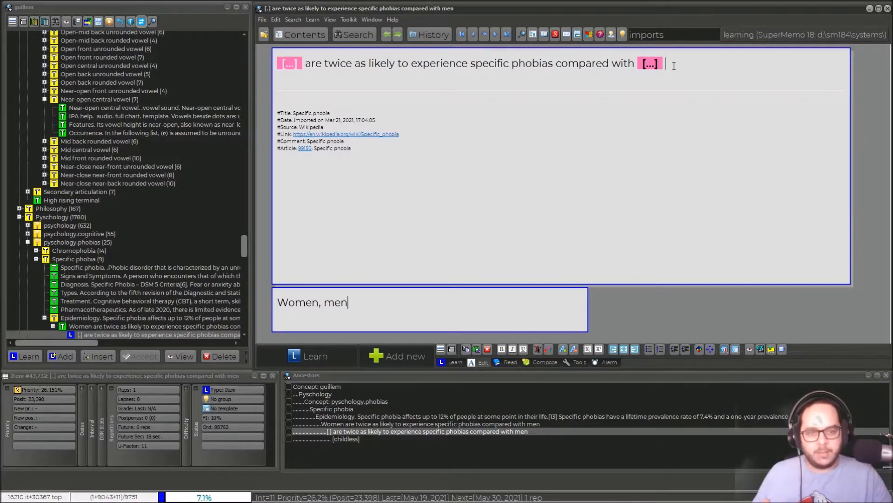
Step: Remove the pasted placeholder so the question ends with "compared with", and leave text editing
{"action": "key", "text": "BackSpace"}
{"action": "key", "text": "BackSpace"}
{"action": "key", "text": "BackSpace"}
{"action": "key", "text": "BackSpace"}
{"action": "key", "text": "BackSpace"}
{"action": "key", "text": "BackSpace"}
{"action": "key", "text": "BackSpace"}
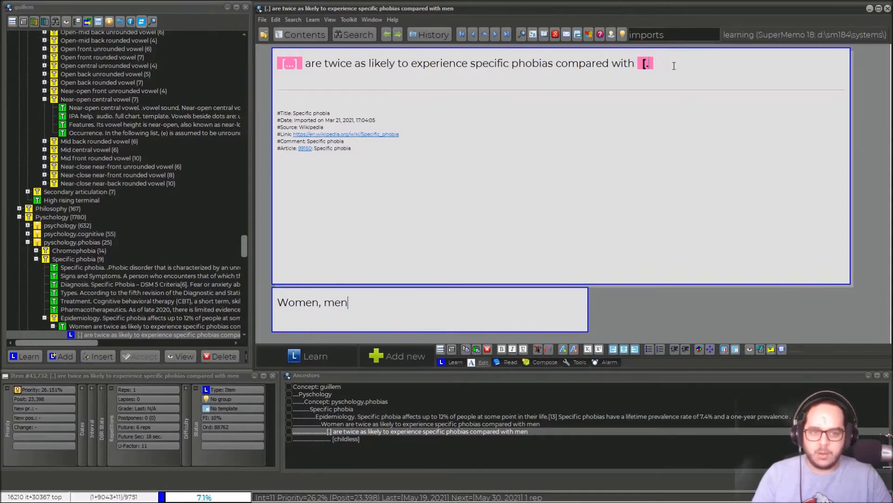
{"action": "type", "text": "h"}
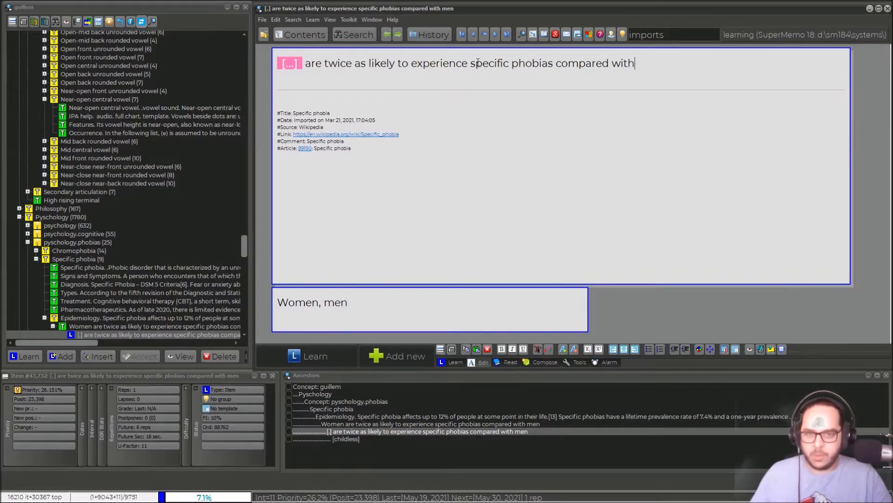
{"action": "key", "text": "Escape"}
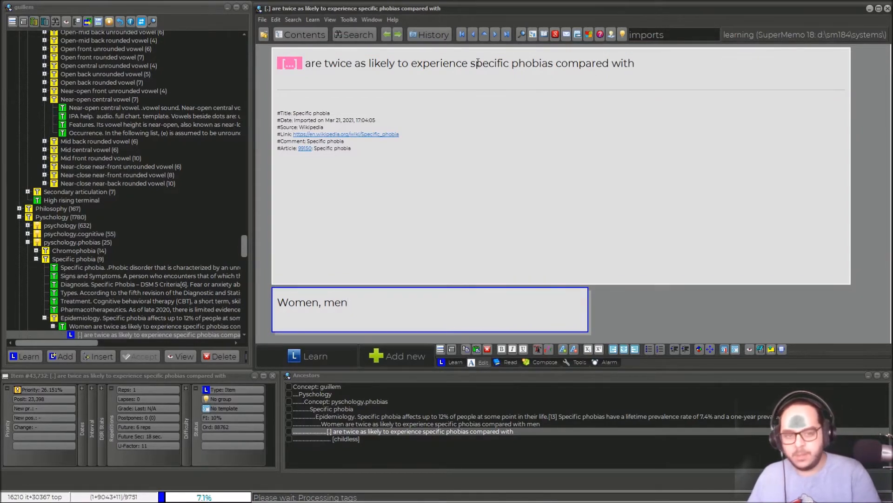
Step: Open the question's HTML source in Notepad, duplicate the cloze span [...] at the end of the sentence, and close the file
{"action": "key", "text": "ctrl+shift+F6"}
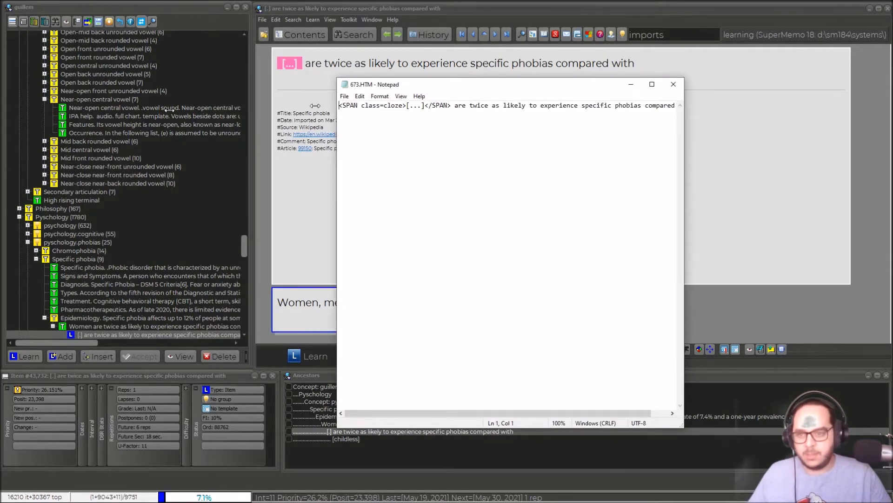
{"action": "left_click_drag", "start_coordinate": [335, 106], "coordinate": [113, 107]}
{"action": "left_click_drag", "start_coordinate": [228, 106], "coordinate": [119, 99]}
{"action": "key", "text": "ctrl+c"}
{"action": "left_click", "coordinate": [485, 108]}
{"action": "key", "text": "ctrl+v"}
{"action": "left_click", "coordinate": [673, 84]}
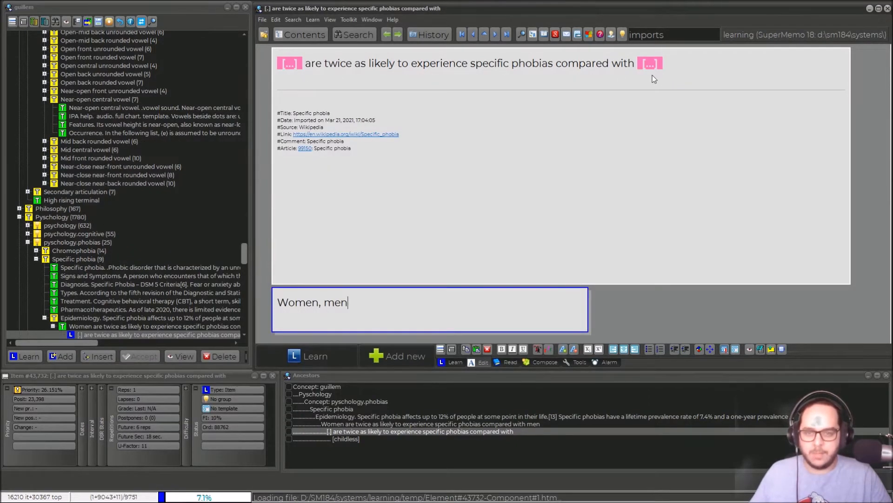
Step: Replace the dots in the first cloze placeholder with the hint "gender"
{"action": "left_click", "coordinate": [296, 63]}
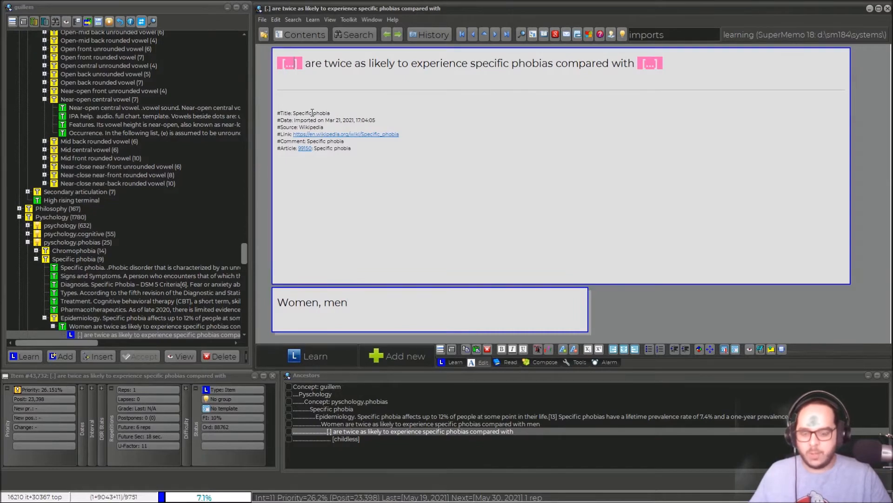
{"action": "key", "text": "BackSpace"}
{"action": "key", "text": "BackSpace"}
{"action": "key", "text": "BackSpace"}
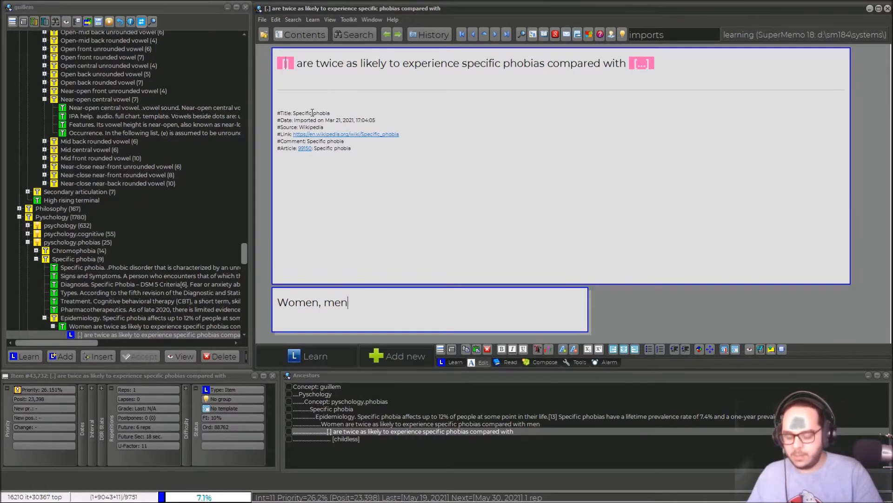
{"action": "type", "text": "gender"}
{"action": "key", "text": "shift+Left"}
{"action": "key", "text": "shift+Left"}
{"action": "key", "text": "shift+Left"}
{"action": "key", "text": "shift+Left"}
{"action": "key", "text": "shift+Left"}
{"action": "key", "text": "shift+Left"}
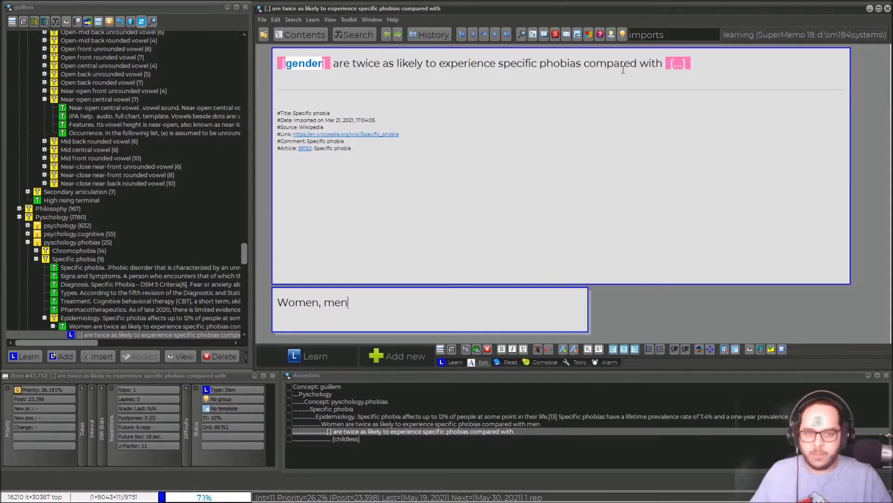
Step: Replace the dots in the second cloze placeholder with the hint "another gender"
{"action": "double_click", "coordinate": [682, 65]}
{"action": "key", "text": "BackSpace"}
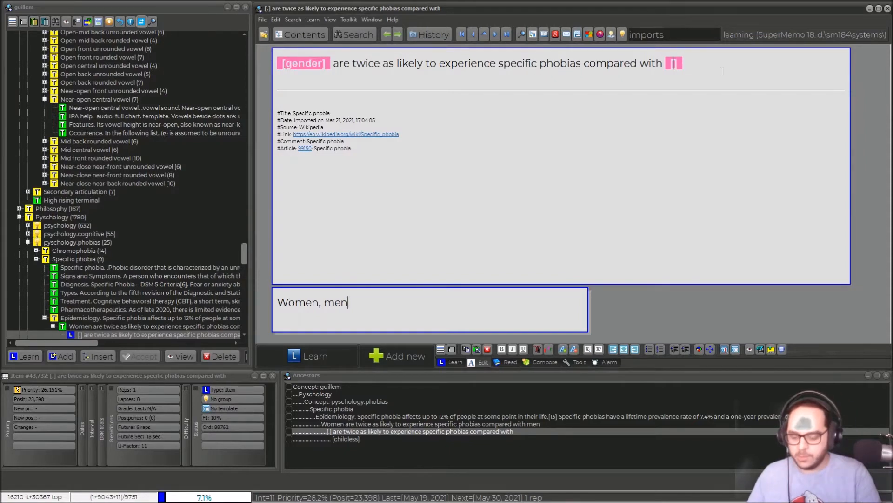
{"action": "type", "text": "anothe rgende"}
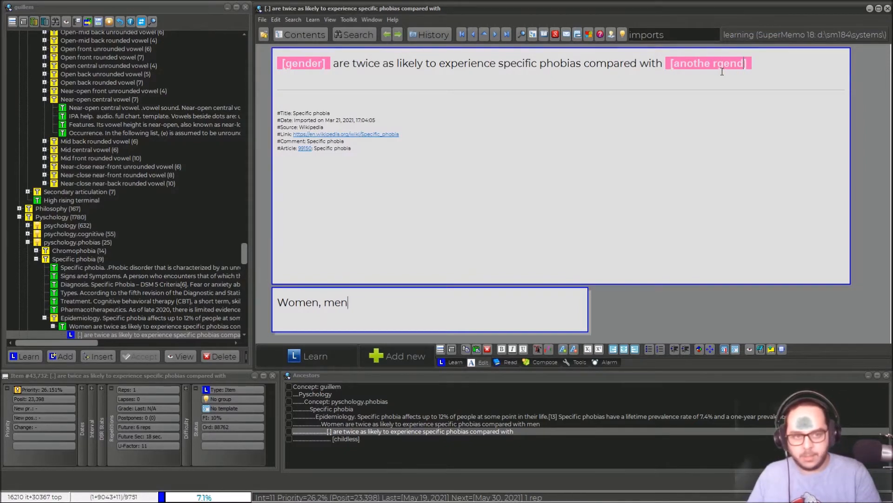
{"action": "type", "text": "r"}
{"action": "key", "text": "BackSpace"}
{"action": "key", "text": "BackSpace"}
{"action": "type", "text": "r"}
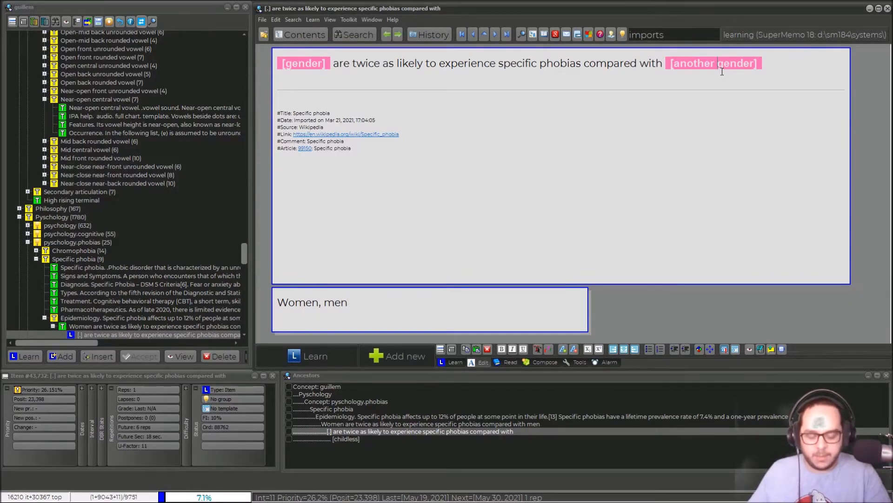
Step: Clear the hint in the second cloze placeholder and enter "M/F" inside its brackets
{"action": "key", "text": "BackSpace"}
{"action": "key", "text": "BackSpace"}
{"action": "key", "text": "BackSpace"}
{"action": "key", "text": "BackSpace"}
{"action": "key", "text": "BackSpace"}
{"action": "key", "text": "BackSpace"}
{"action": "key", "text": "BackSpace"}
{"action": "key", "text": "BackSpace"}
{"action": "key", "text": "BackSpace"}
{"action": "key", "text": "BackSpace"}
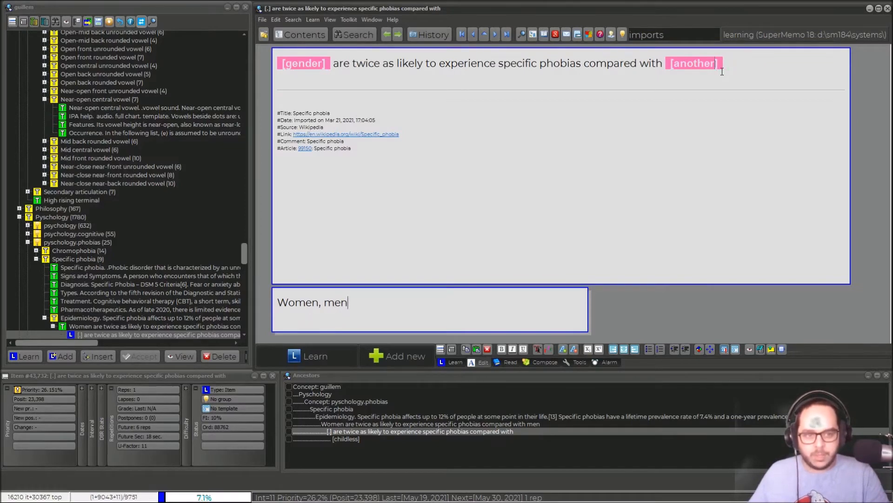
{"action": "key", "text": "BackSpace"}
{"action": "key", "text": "BackSpace"}
{"action": "key", "text": "BackSpace"}
{"action": "key", "text": "BackSpace"}
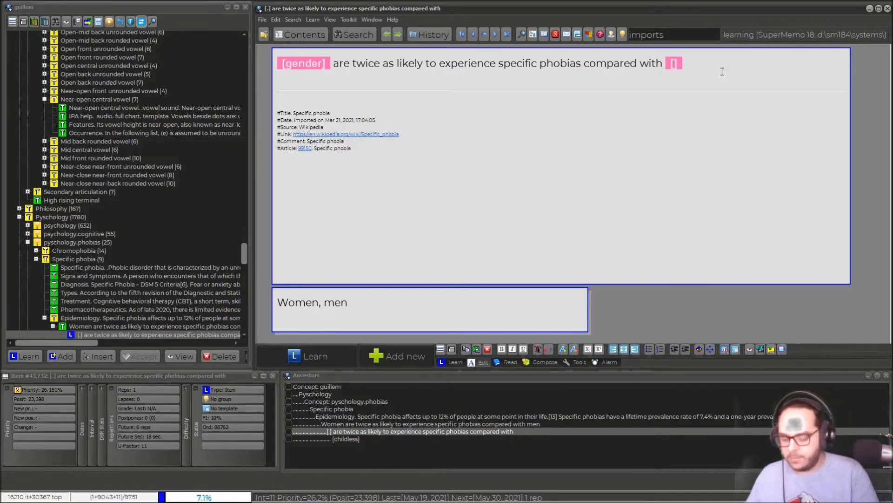
{"action": "type", "text": "M/F"}
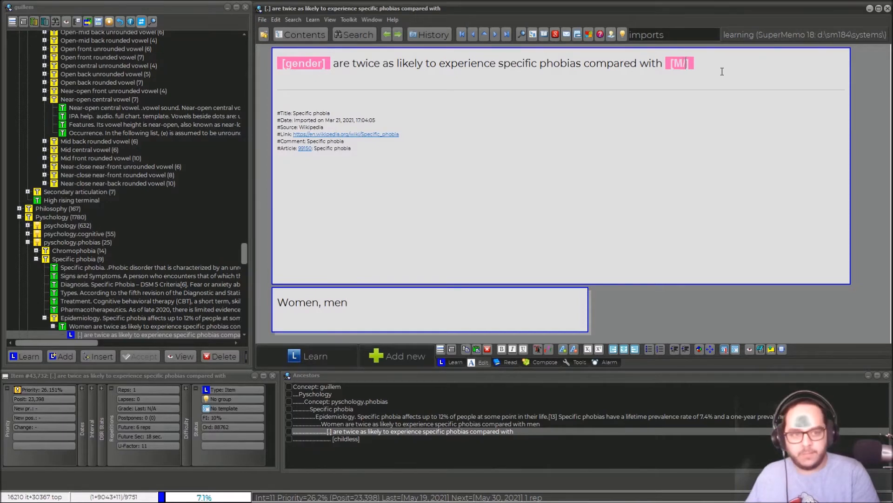
Step: Replace the hint in the first cloze placeholder with "M/F"
{"action": "left_click_drag", "start_coordinate": [321, 61], "coordinate": [286, 64]}
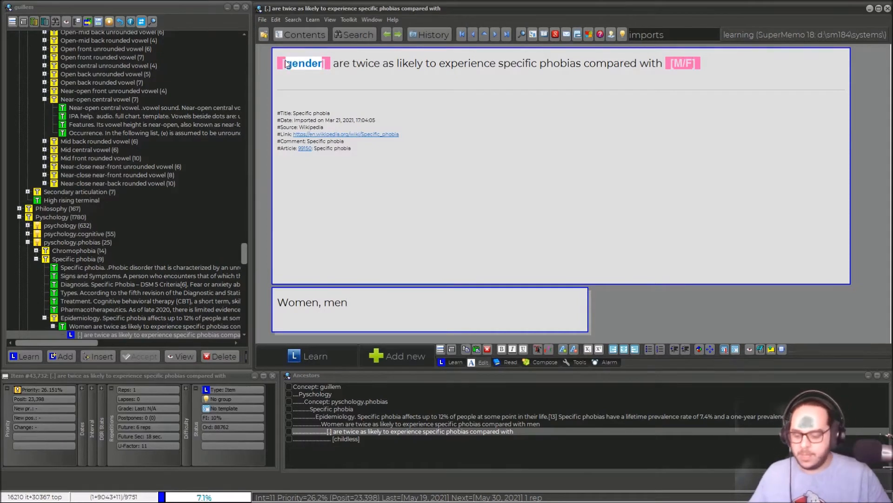
{"action": "type", "text": "M/F"}
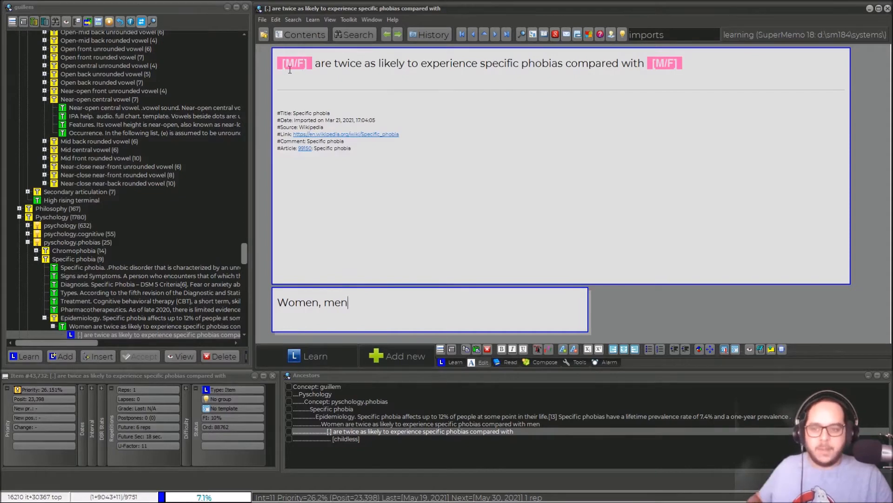
{"action": "key", "text": "ctrl+t"}
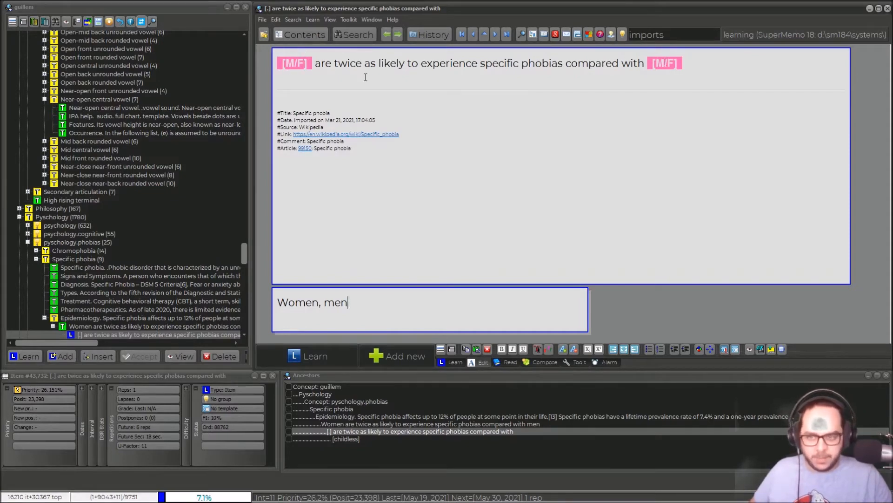
{"action": "double_click", "coordinate": [292, 63]}
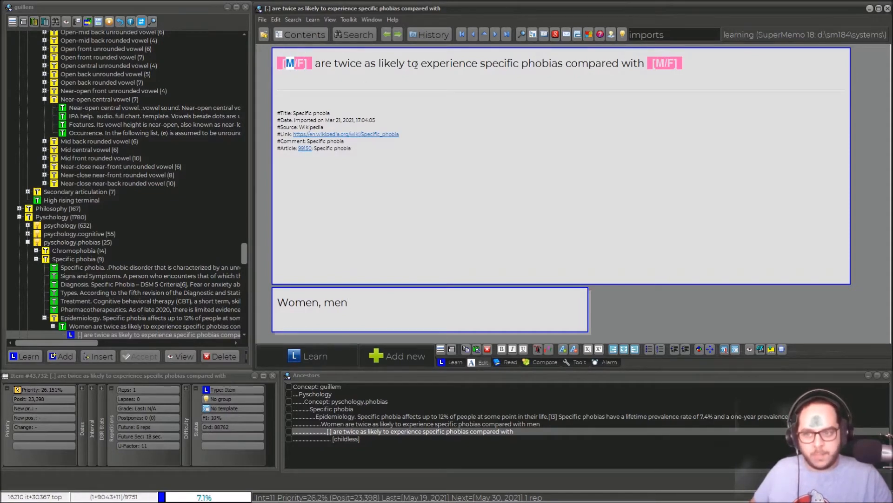
{"action": "key", "text": "ctrl+t"}
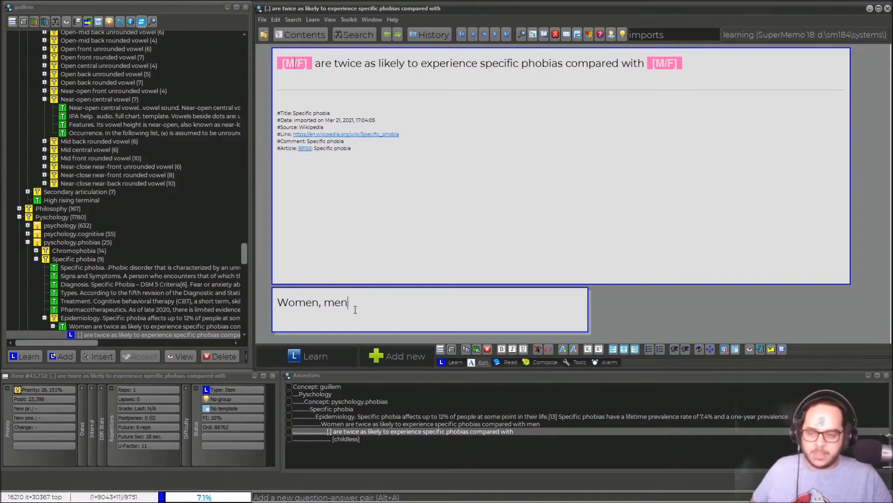
Step: Change the comma in the answer to a semicolon so it reads "Women; men"
{"action": "left_click_drag", "start_coordinate": [306, 64], "coordinate": [295, 66]}
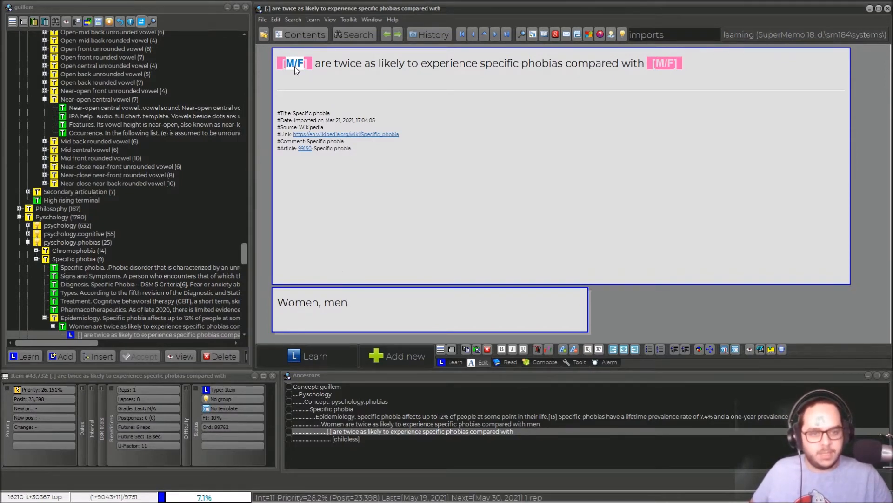
{"action": "double_click", "coordinate": [302, 302]}
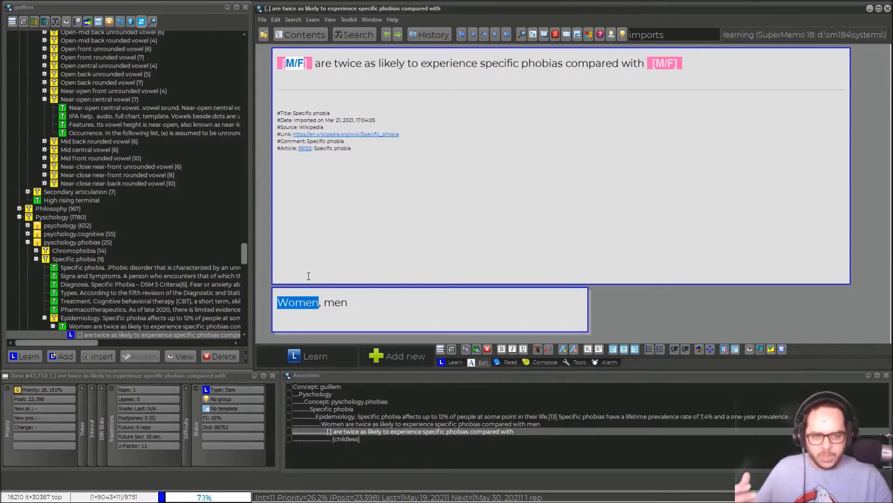
{"action": "left_click", "coordinate": [366, 308]}
{"action": "left_click", "coordinate": [322, 302]}
{"action": "key", "text": "BackSpace"}
{"action": "type", "text": ";"}
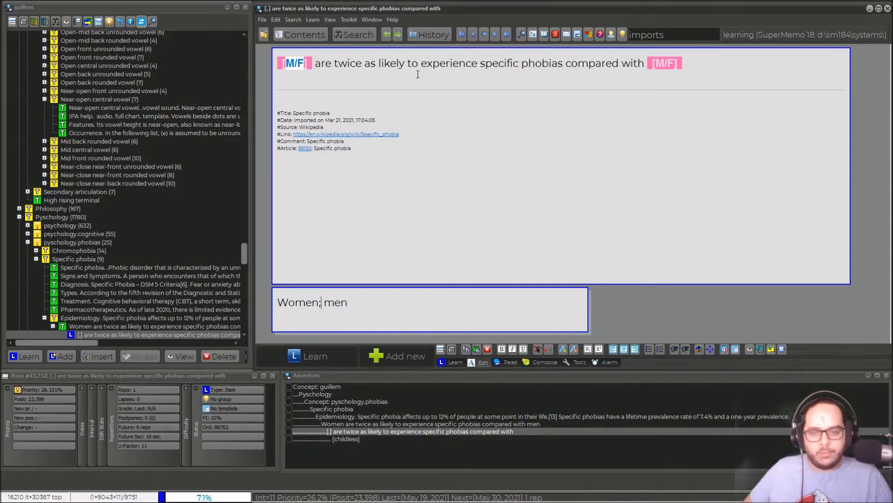
{"action": "double_click", "coordinate": [335, 63]}
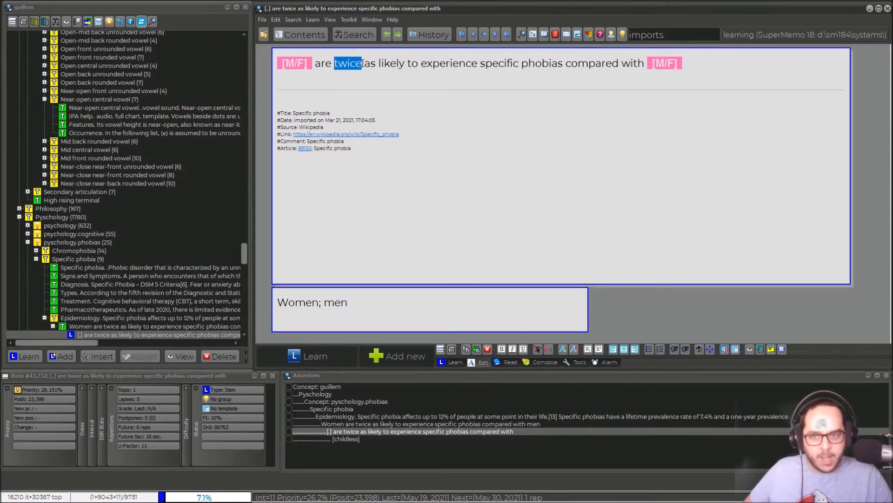
{"action": "left_click", "coordinate": [503, 70]}
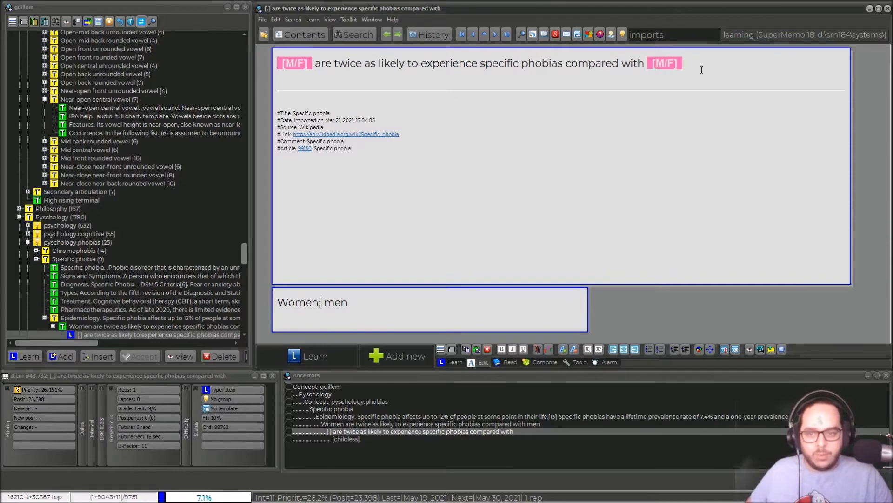
Step: Open the specific phobias cloze item with the two M/F placeholders and duplicate it
{"action": "left_click", "coordinate": [175, 328]}
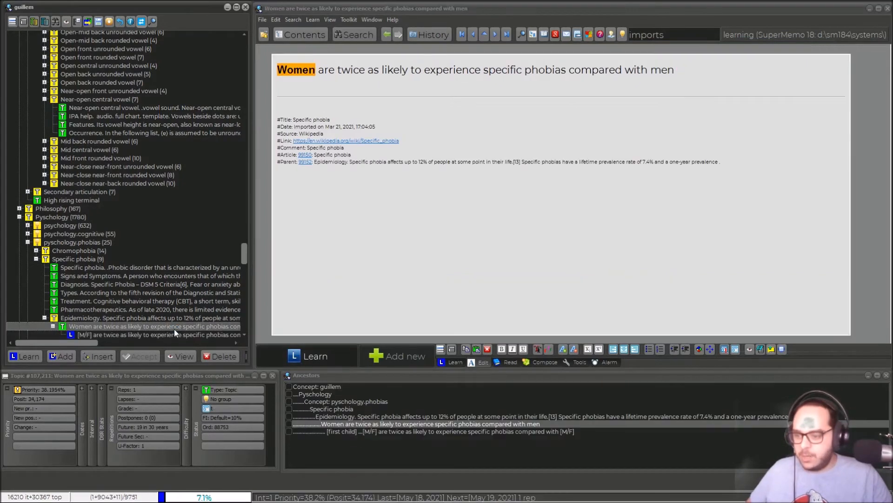
{"action": "left_click", "coordinate": [177, 332]}
{"action": "key", "text": "alt+d"}
Step: Replace the first M/F placeholder in the duplicated item with "Which gender"
{"action": "left_click", "coordinate": [318, 68]}
{"action": "key", "text": "BackSpace"}
{"action": "key", "text": "BackSpace"}
{"action": "key", "text": "BackSpace"}
{"action": "key", "text": "BackSpace"}
{"action": "key", "text": "BackSpace"}
{"action": "key", "text": "BackSpace"}
{"action": "type", "text": "WHich"}
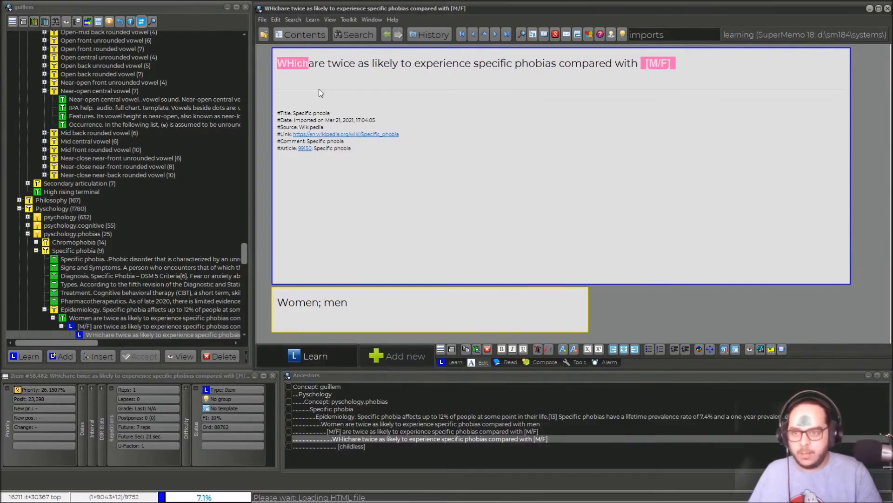
{"action": "type", "text": "gender"}
Step: Finish the question by changing "are" to "is" and replacing the second M/F placeholder with "the other gender?"
{"action": "key", "text": "Delete"}
{"action": "key", "text": "Delete"}
{"action": "key", "text": "Delete"}
{"action": "key", "text": "Delete"}
{"action": "key", "text": "Delete"}
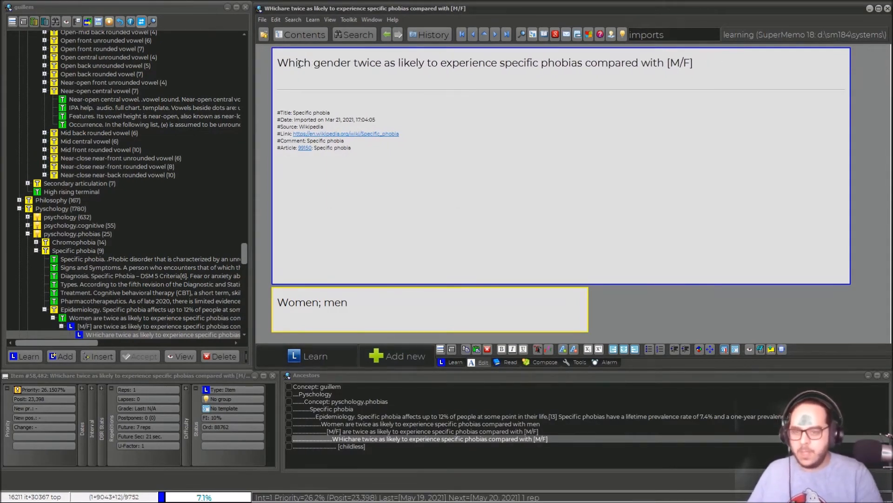
{"action": "type", "text": "is"}
{"action": "left_click_drag", "start_coordinate": [704, 63], "coordinate": [679, 62]}
{"action": "type", "text": "the other gender?"}
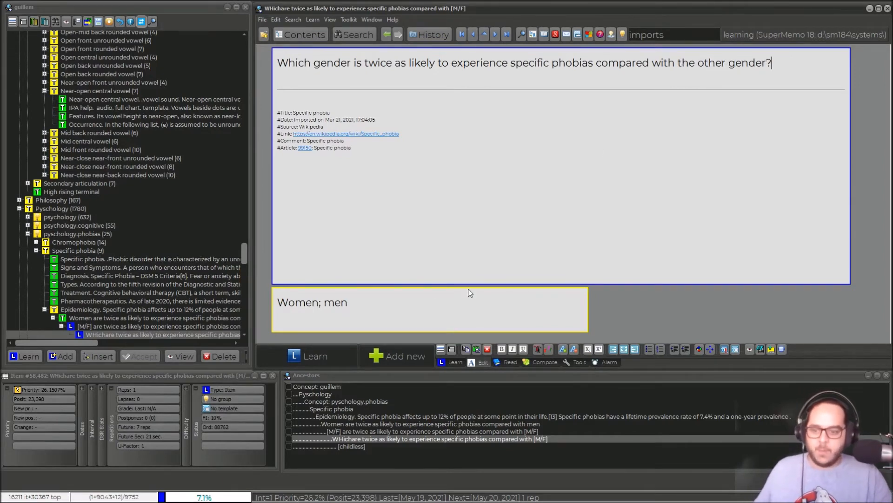
Step: Shorten the duplicated item's answer to "Women"
{"action": "left_click", "coordinate": [401, 312]}
{"action": "key", "text": "BackSpace"}
{"action": "key", "text": "BackSpace"}
{"action": "key", "text": "BackSpace"}
{"action": "key", "text": "BackSpace"}
{"action": "key", "text": "BackSpace"}
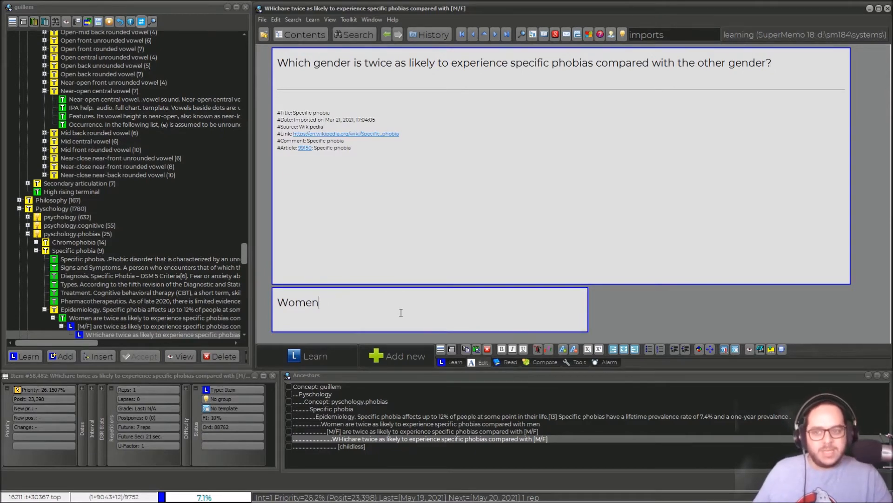
{"action": "key", "text": "ctrl+t"}
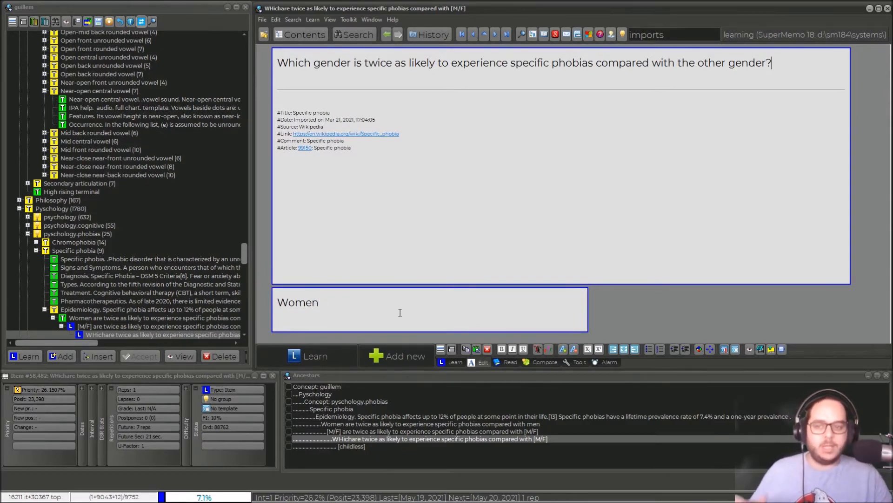
{"action": "left_click", "coordinate": [580, 64]}
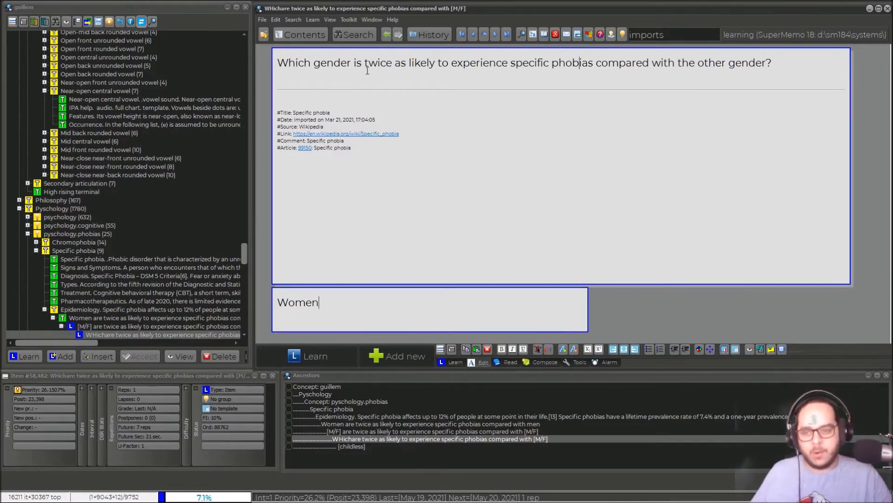
{"action": "key", "text": "ctrl+t"}
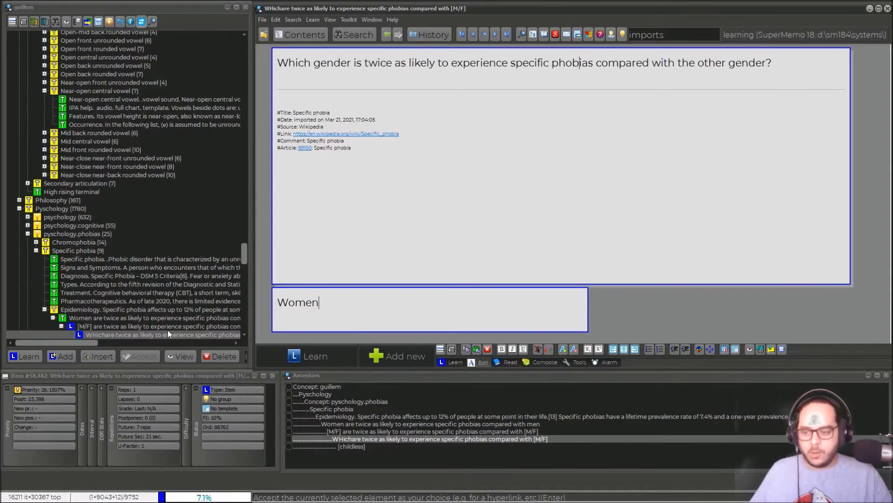
Step: Compare the M/F cloze item with its "Which gender" question version, examining the wording and placeholders of both
{"action": "left_click", "coordinate": [167, 328]}
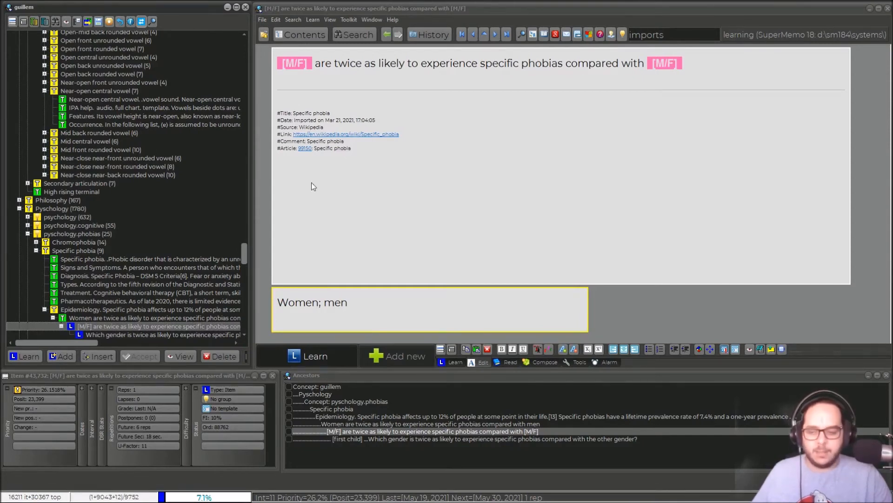
{"action": "left_click", "coordinate": [182, 334]}
{"action": "left_click", "coordinate": [482, 83]}
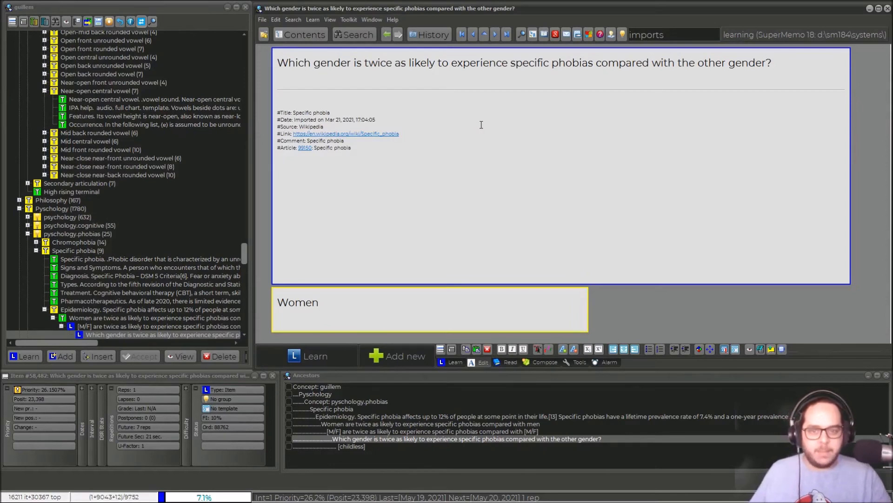
{"action": "left_click", "coordinate": [330, 64]}
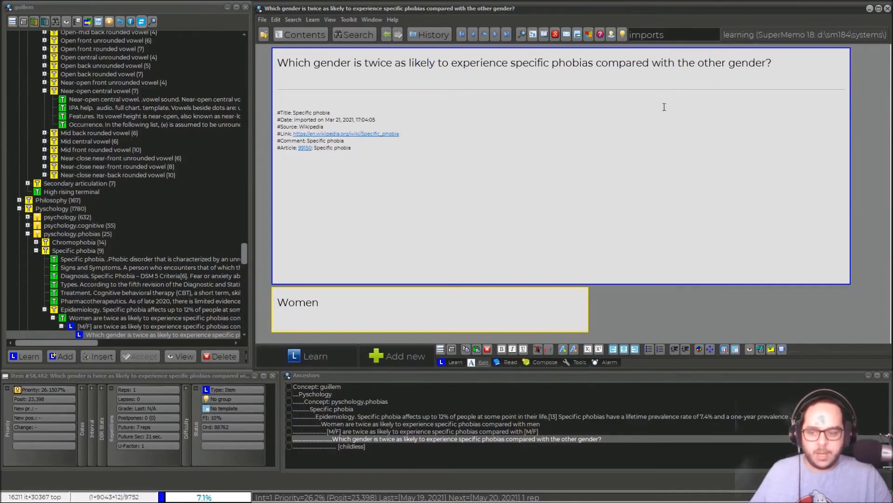
{"action": "left_click", "coordinate": [208, 326]}
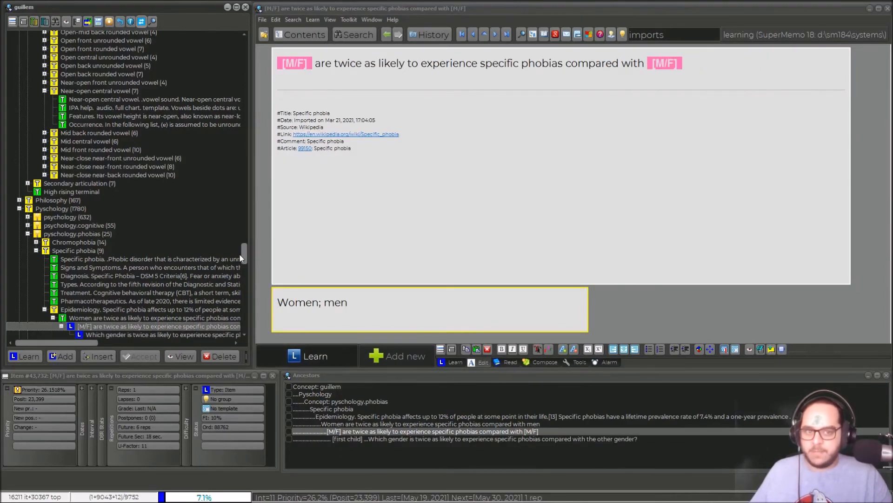
{"action": "left_click", "coordinate": [308, 64]}
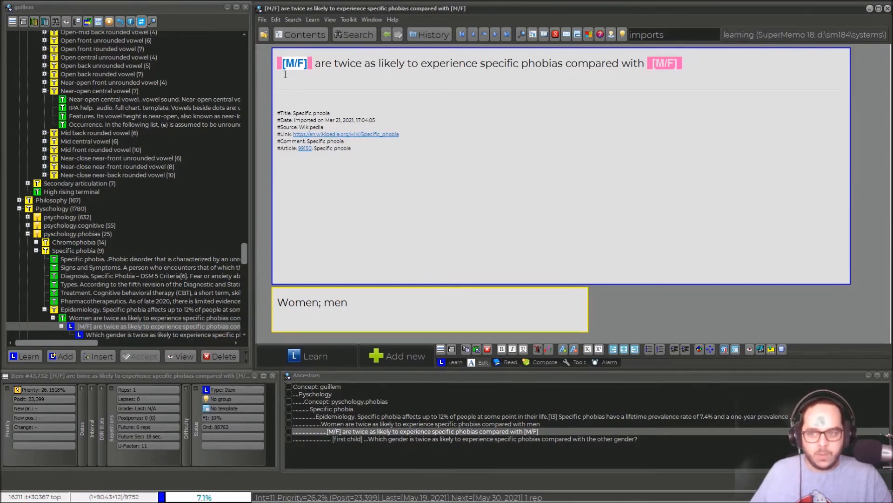
{"action": "left_click_drag", "start_coordinate": [305, 63], "coordinate": [286, 66]}
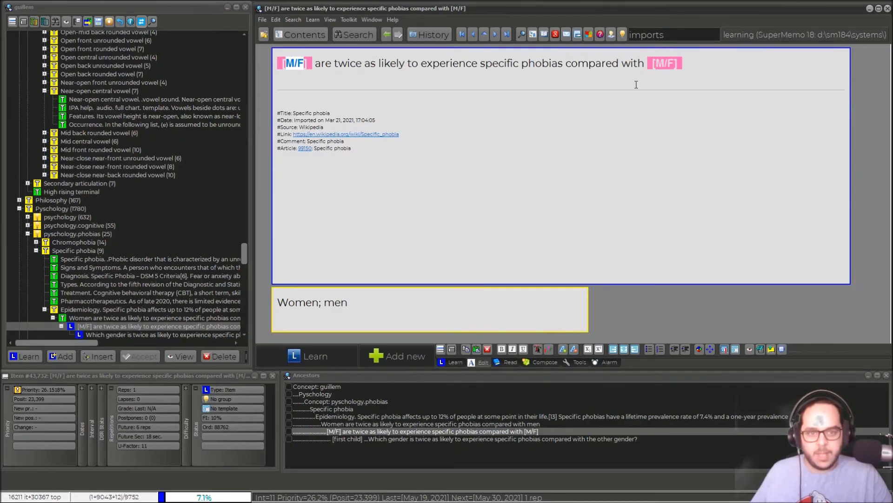
{"action": "left_click_drag", "start_coordinate": [676, 63], "coordinate": [656, 64]}
{"action": "left_click", "coordinate": [562, 76]}
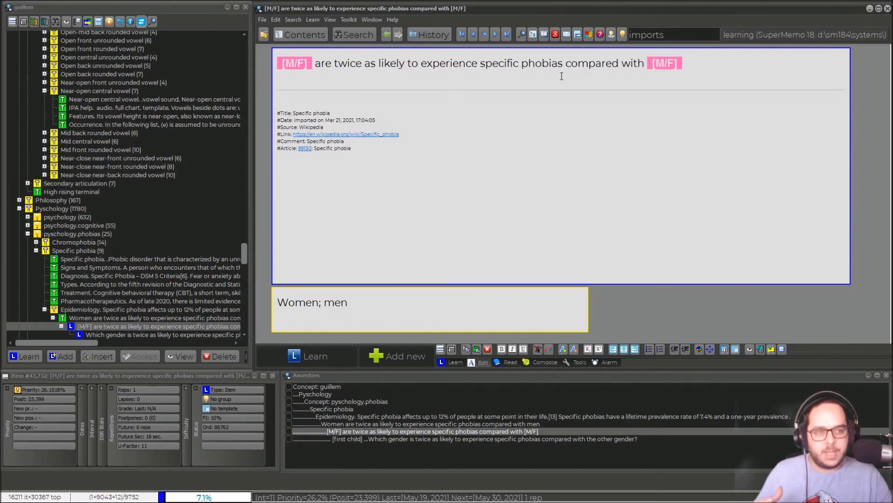
{"action": "left_click", "coordinate": [171, 334]}
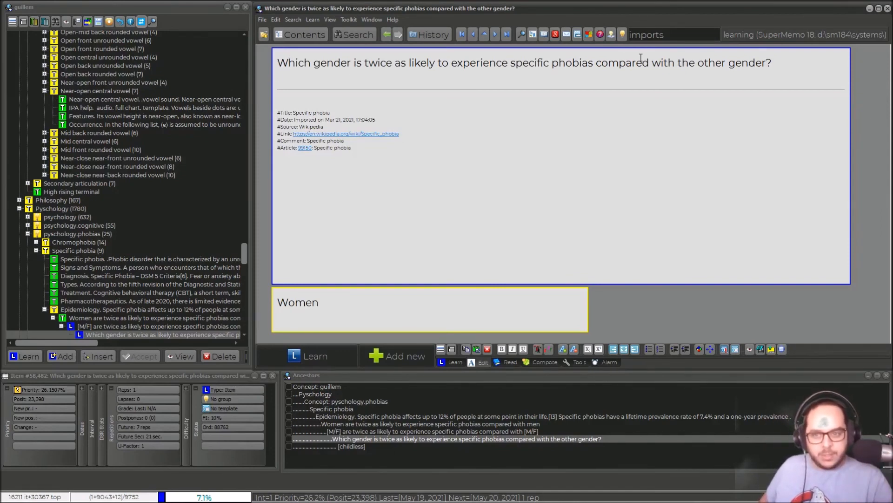
{"action": "left_click", "coordinate": [209, 328]}
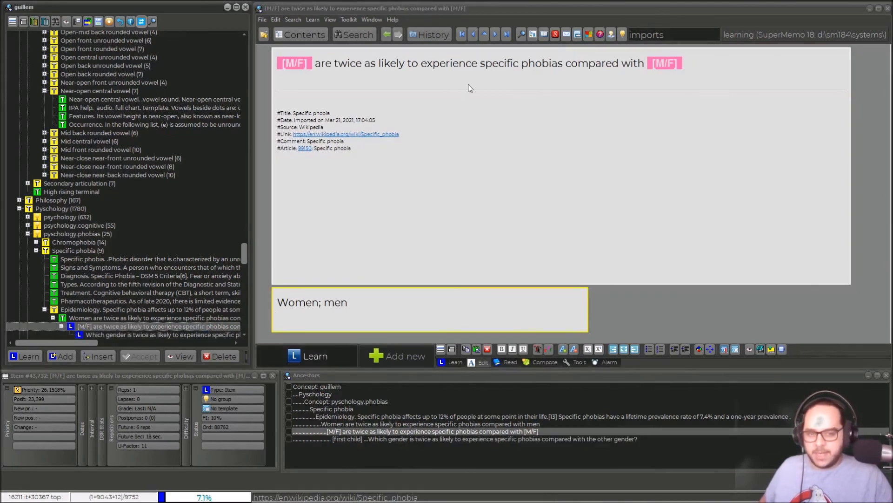